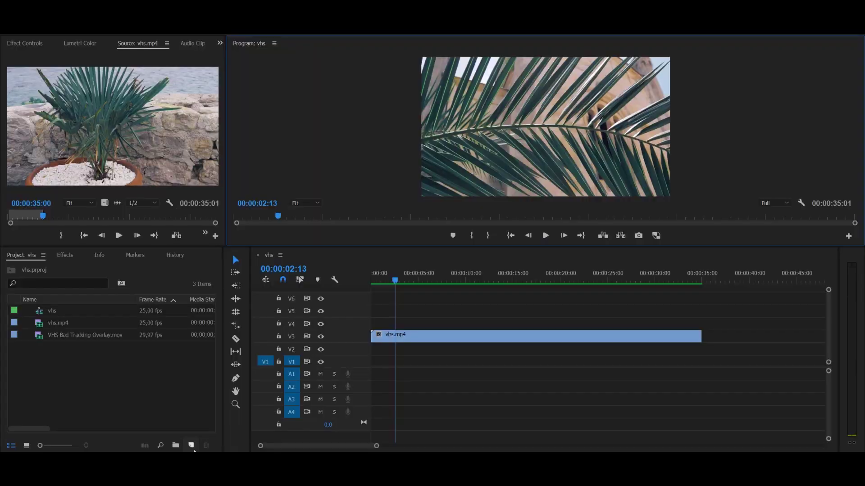
Step: Create a new adjustment layer with its default settings
{"action": "left_click", "coordinate": [191, 446]}
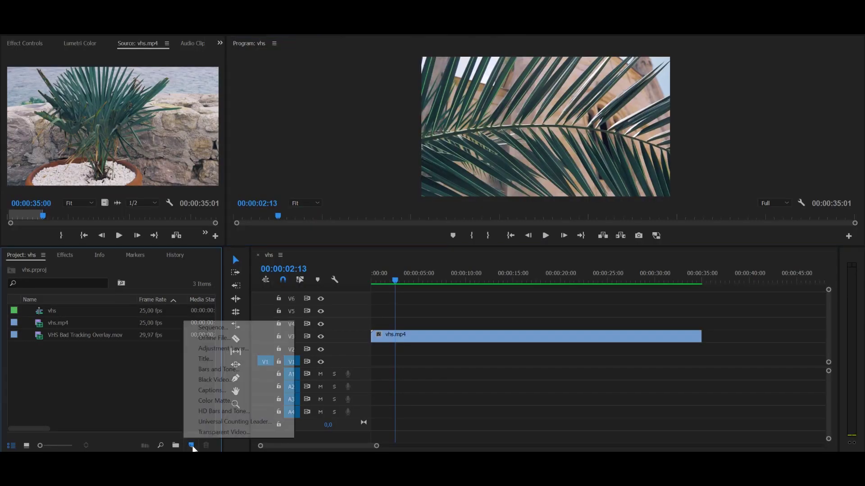
{"action": "left_click", "coordinate": [232, 349]}
{"action": "left_click", "coordinate": [449, 274]}
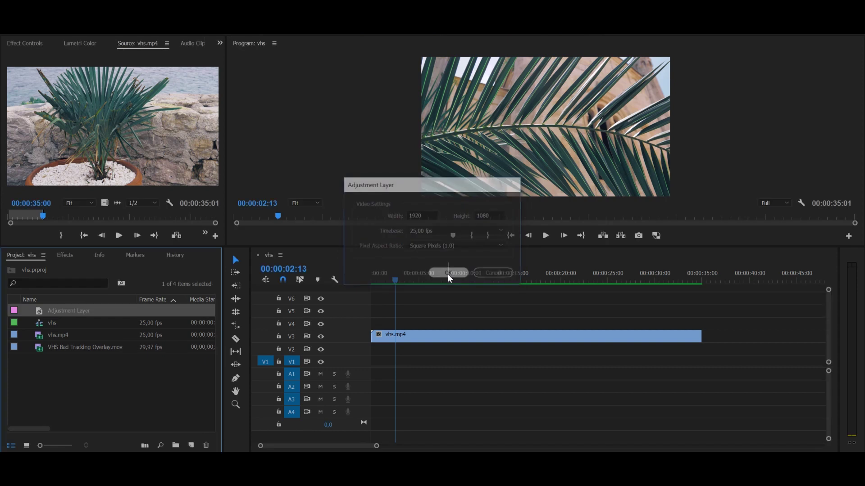
Step: Place the adjustment layer on V4 and extend it to vhs.mp4's full length
{"action": "left_click_drag", "start_coordinate": [252, 325], "coordinate": [336, 329]}
{"action": "left_click_drag", "start_coordinate": [465, 324], "coordinate": [701, 345]}
{"action": "left_click", "coordinate": [636, 326]}
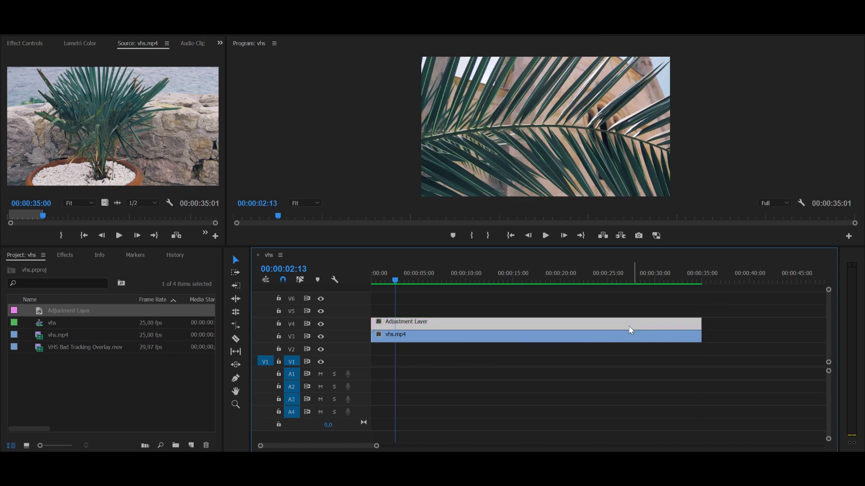
Step: Apply the Wave Warp effect to the adjustment layer
{"action": "left_click", "coordinate": [65, 255]}
{"action": "left_click", "coordinate": [61, 269]}
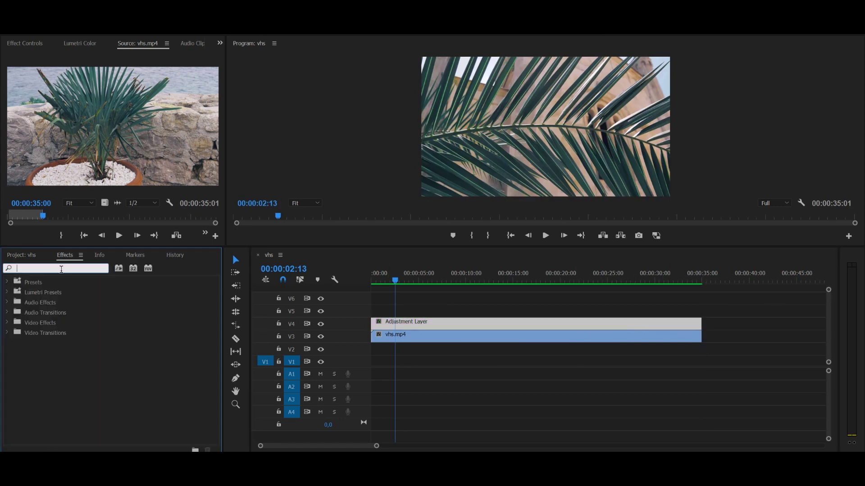
{"action": "type", "text": "wave wa"}
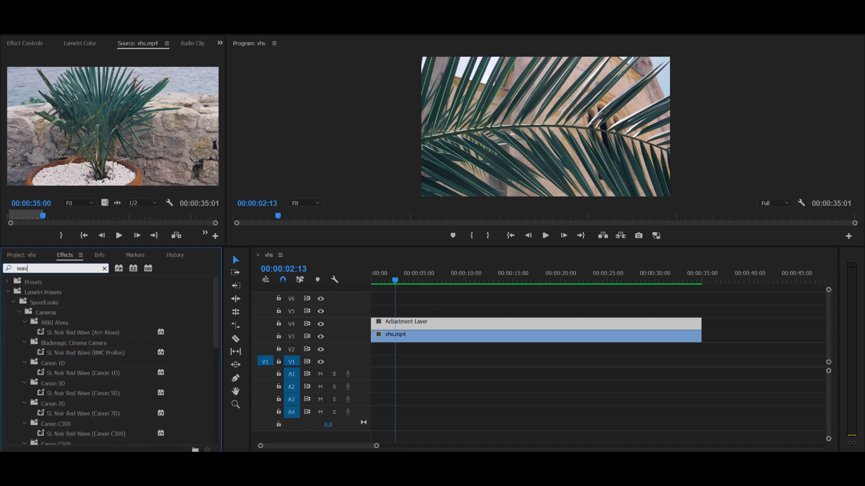
{"action": "type", "text": "rp"}
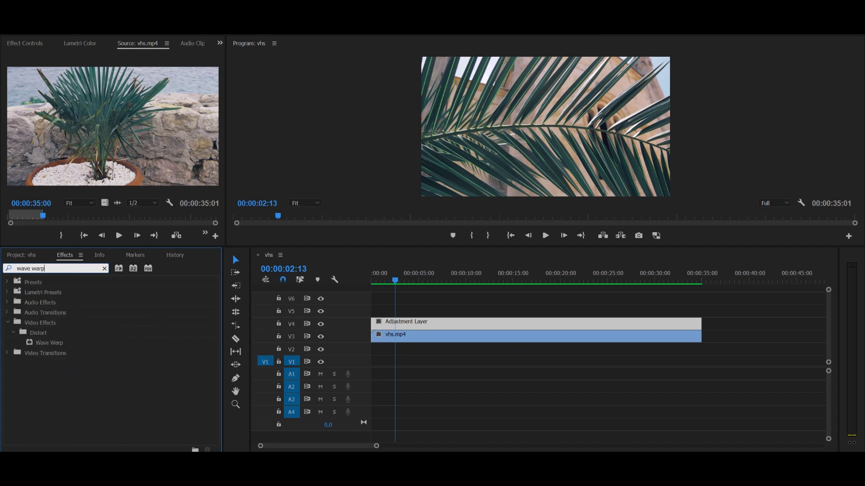
{"action": "left_click_drag", "start_coordinate": [37, 342], "coordinate": [412, 325]}
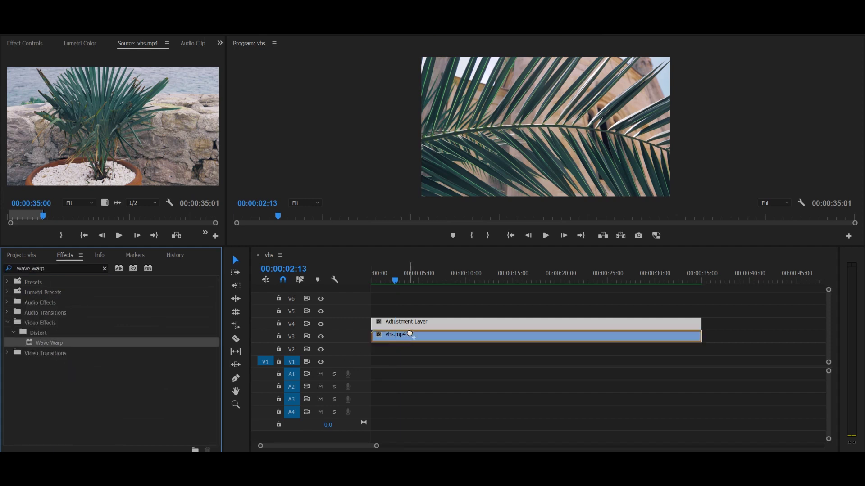
{"action": "left_click", "coordinate": [20, 41]}
Step: Set Wave Warp to Square, width 700, direction 0, speed 0,1, pinned at All Edges
{"action": "left_click_drag", "start_coordinate": [220, 95], "coordinate": [224, 177]}
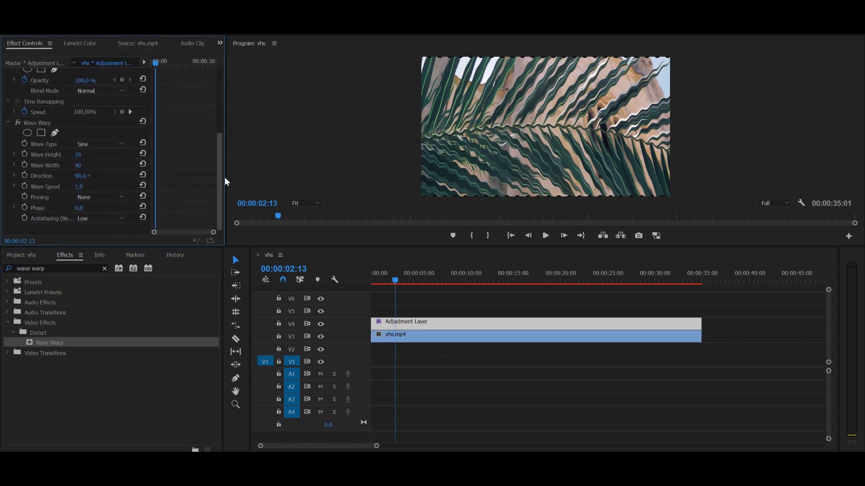
{"action": "left_click", "coordinate": [116, 146]}
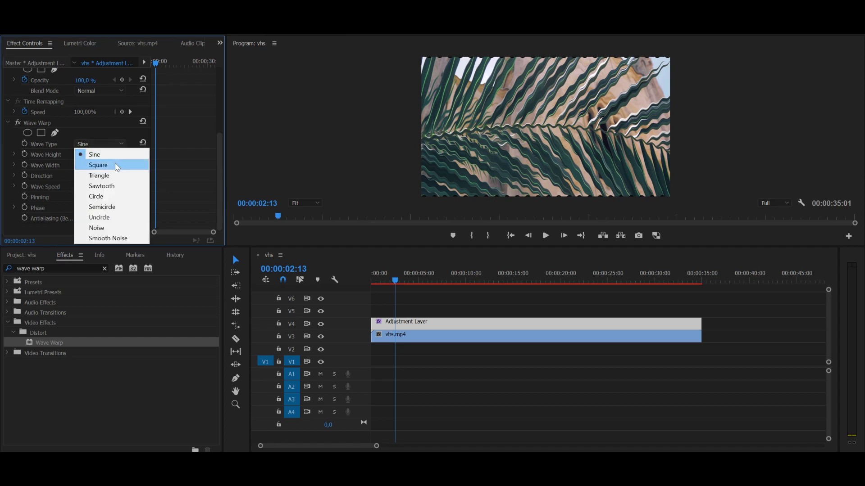
{"action": "left_click", "coordinate": [116, 164]}
{"action": "left_click", "coordinate": [79, 165]}
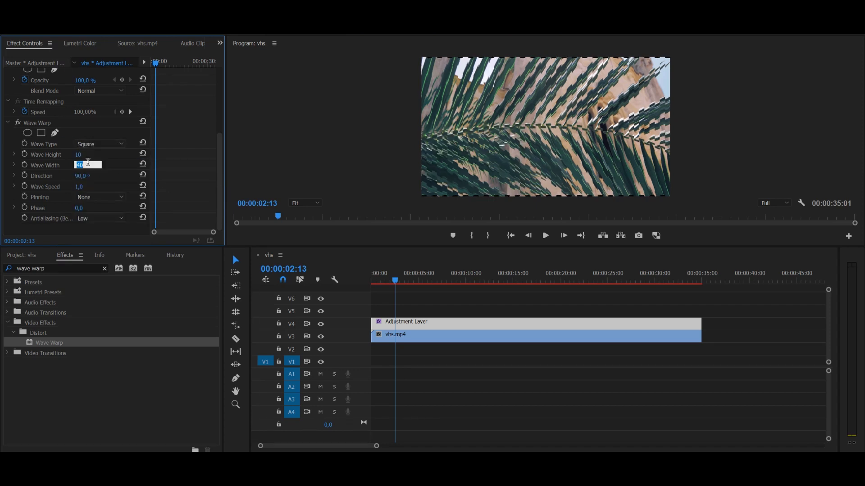
{"action": "type", "text": "700"}
{"action": "key", "text": "Return"}
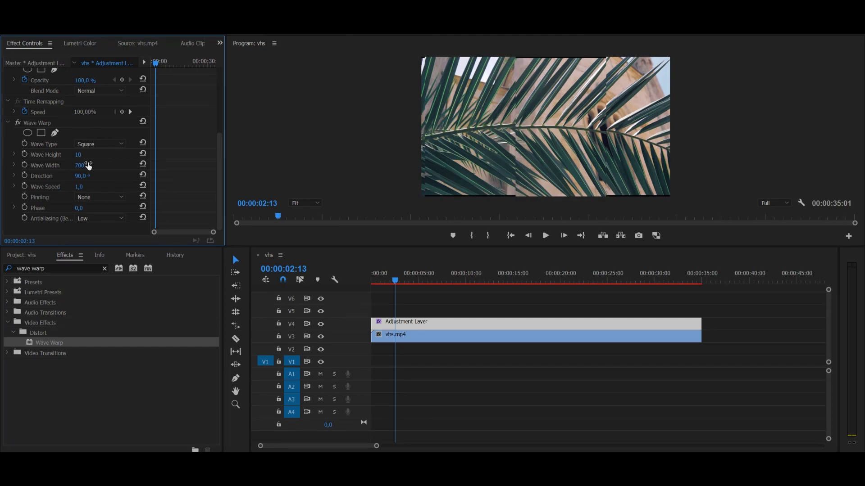
{"action": "left_click", "coordinate": [90, 175]}
{"action": "type", "text": "0"}
{"action": "key", "text": "Tab"}
{"action": "type", "text": "0"}
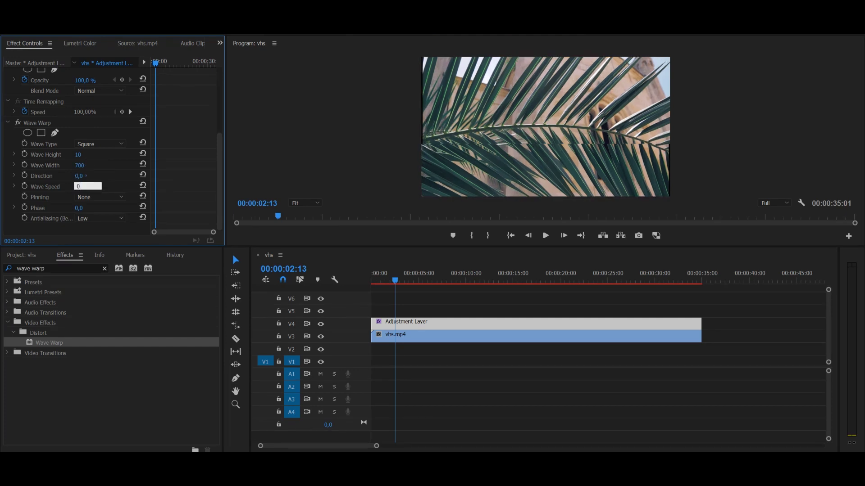
{"action": "key", "text": "Return"}
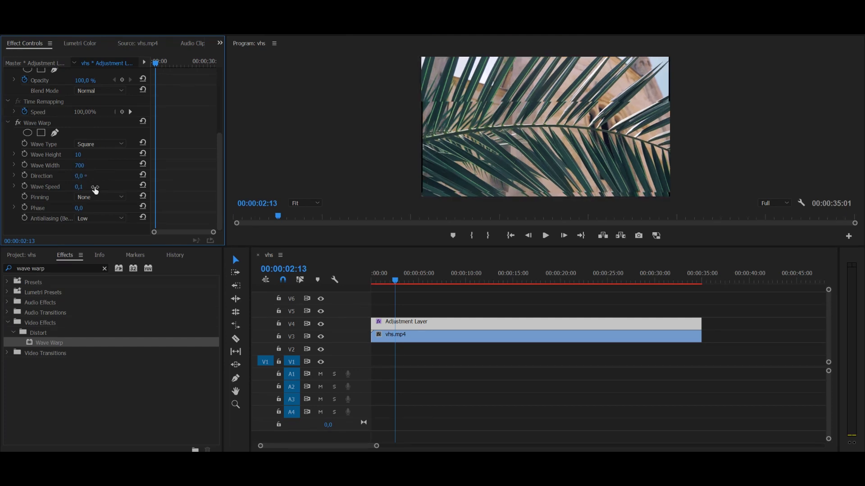
{"action": "left_click", "coordinate": [96, 197]}
{"action": "left_click", "coordinate": [113, 218]}
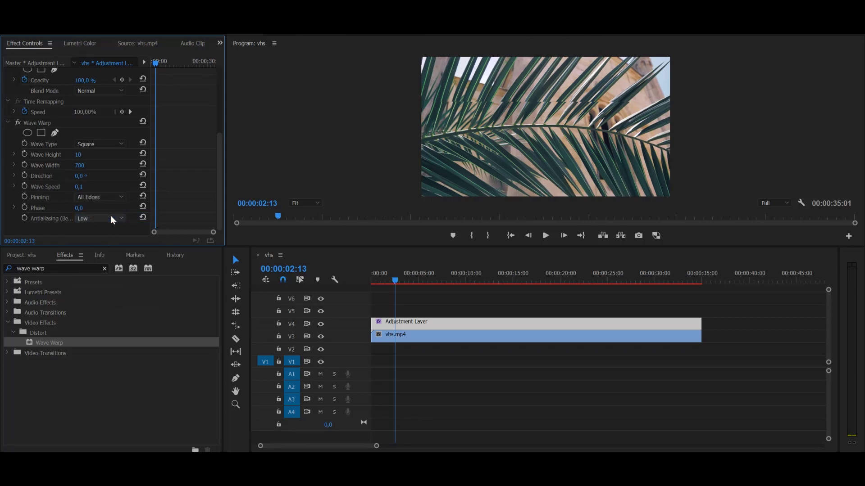
Step: Add the Noise effect to the adjustment layer with Amount of Noise at 40%
{"action": "left_click", "coordinate": [104, 269]}
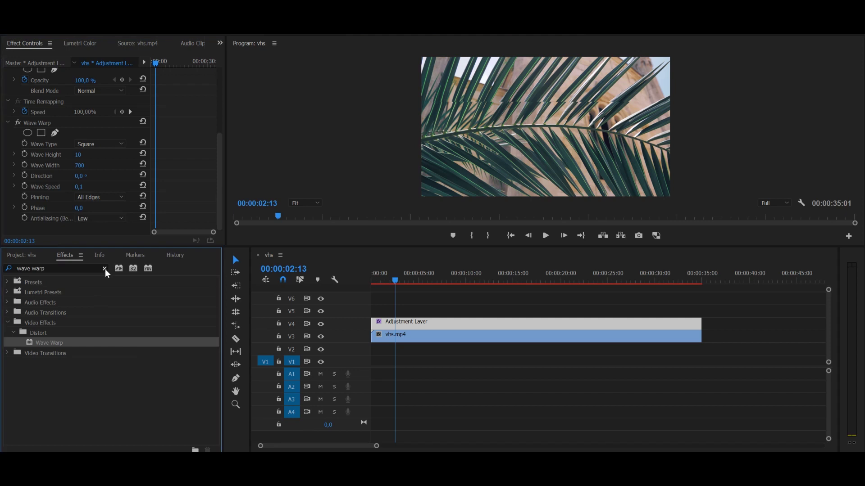
{"action": "type", "text": "noise"}
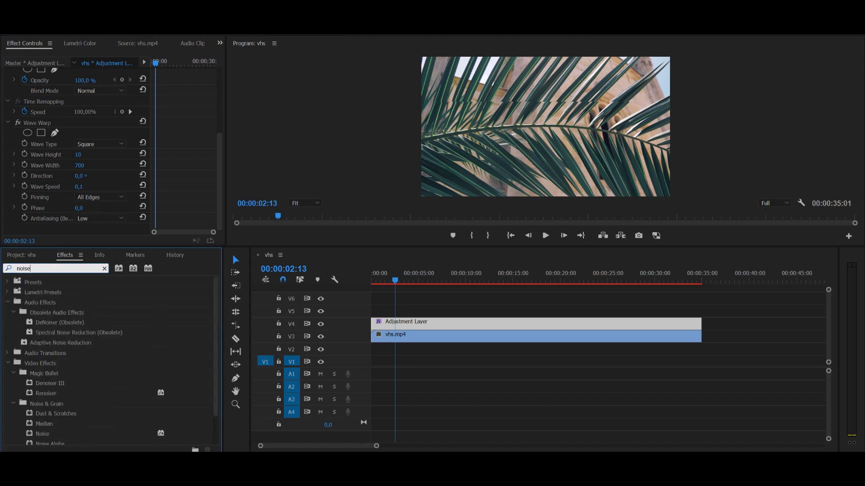
{"action": "left_click", "coordinate": [90, 260]}
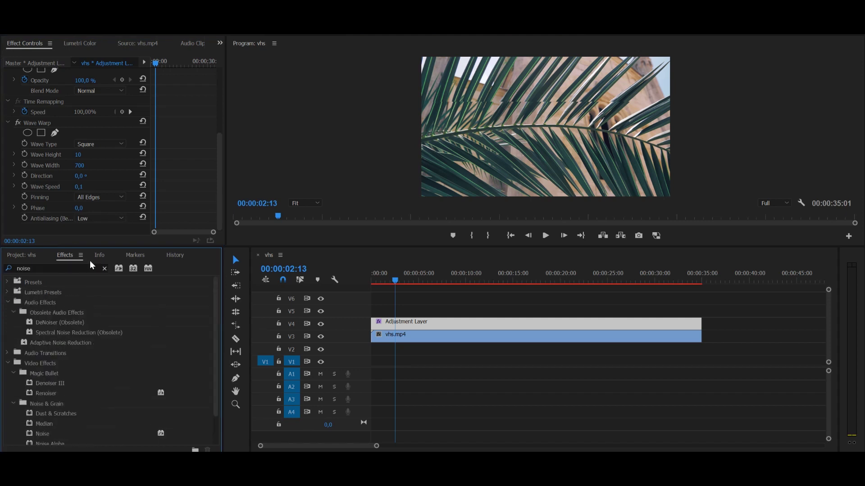
{"action": "left_click", "coordinate": [28, 433]}
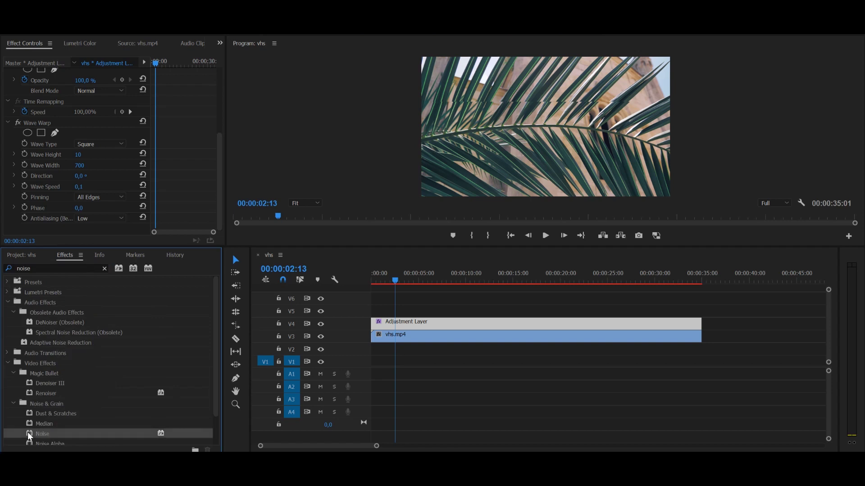
{"action": "left_click_drag", "start_coordinate": [299, 409], "coordinate": [384, 328]}
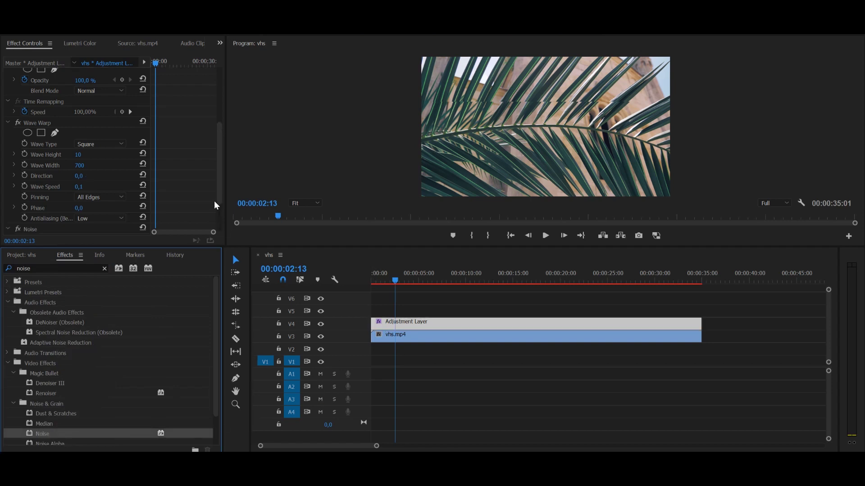
{"action": "left_click_drag", "start_coordinate": [219, 190], "coordinate": [217, 217]}
{"action": "left_click", "coordinate": [82, 198]}
{"action": "type", "text": "40"}
{"action": "key", "text": "Return"}
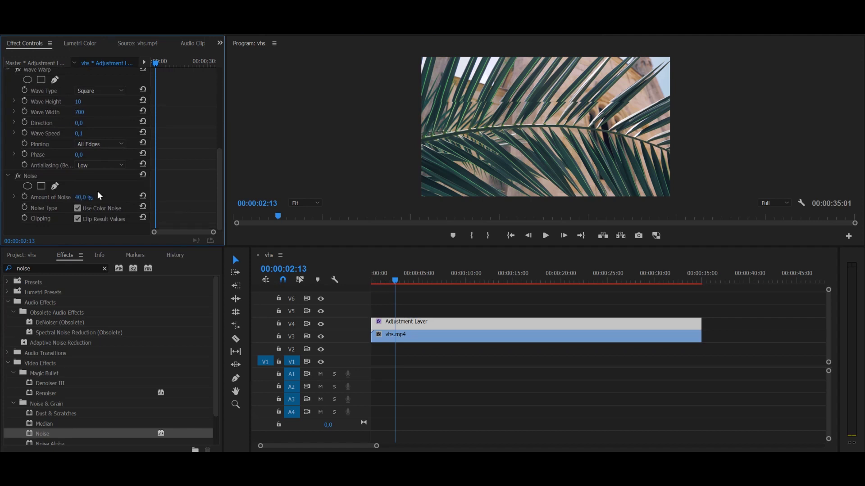
Step: Preview the effects, enlarge the timeline, and move vhs.mp4 from V3 down to V1
{"action": "left_click", "coordinate": [547, 237]}
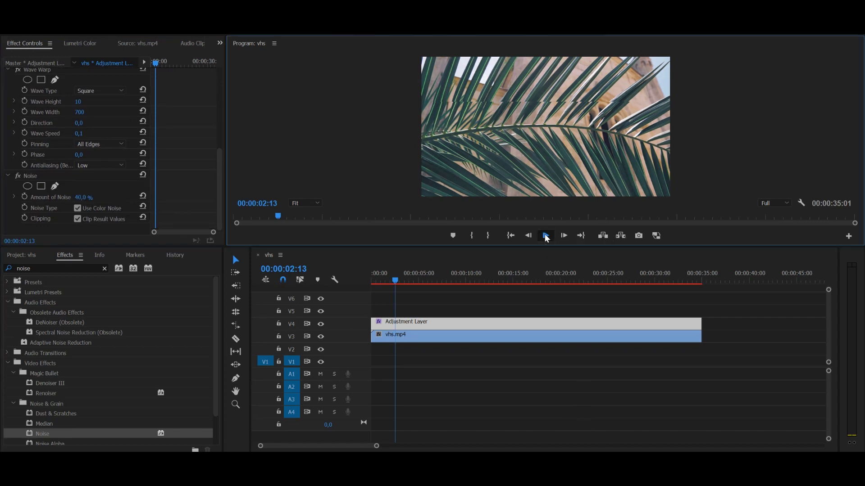
{"action": "left_click", "coordinate": [546, 237]}
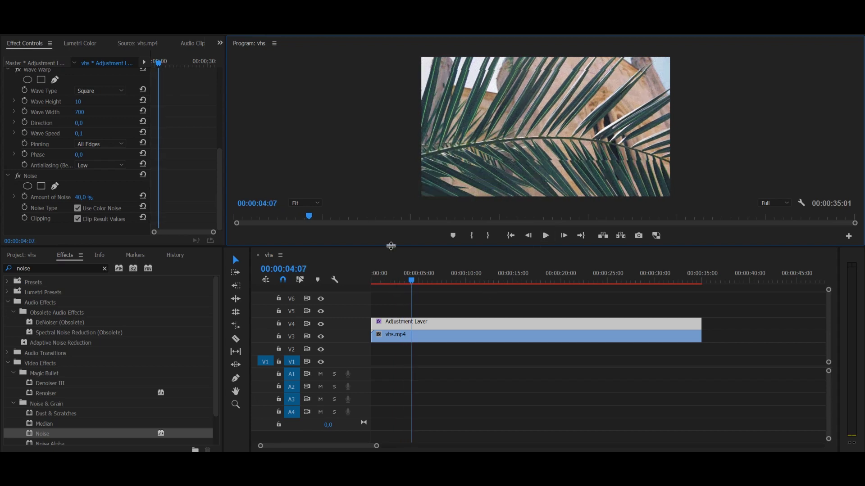
{"action": "left_click_drag", "start_coordinate": [390, 249], "coordinate": [387, 205]}
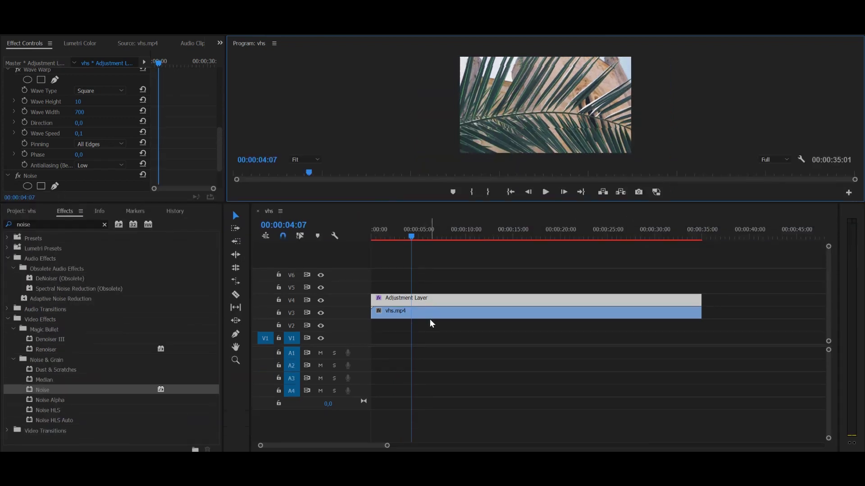
{"action": "left_click_drag", "start_coordinate": [430, 314], "coordinate": [430, 341]}
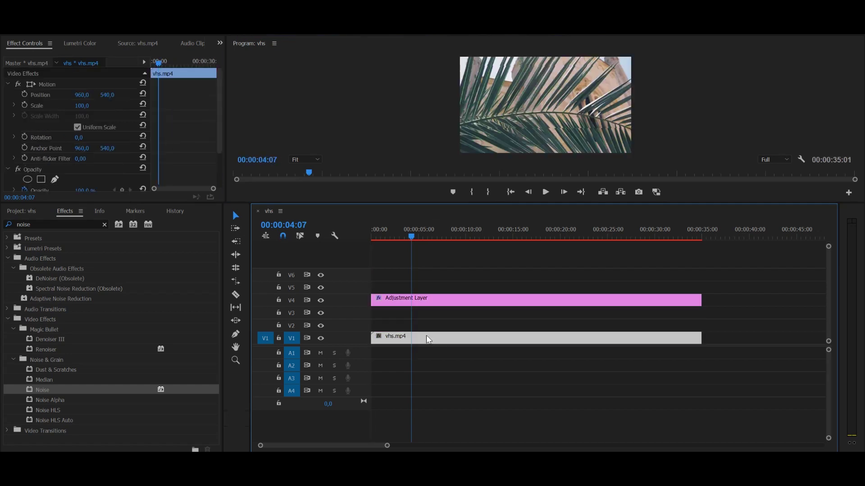
Step: Apply Color Balance (RGB) to the vhs.mp4 clip
{"action": "left_click", "coordinate": [107, 228]}
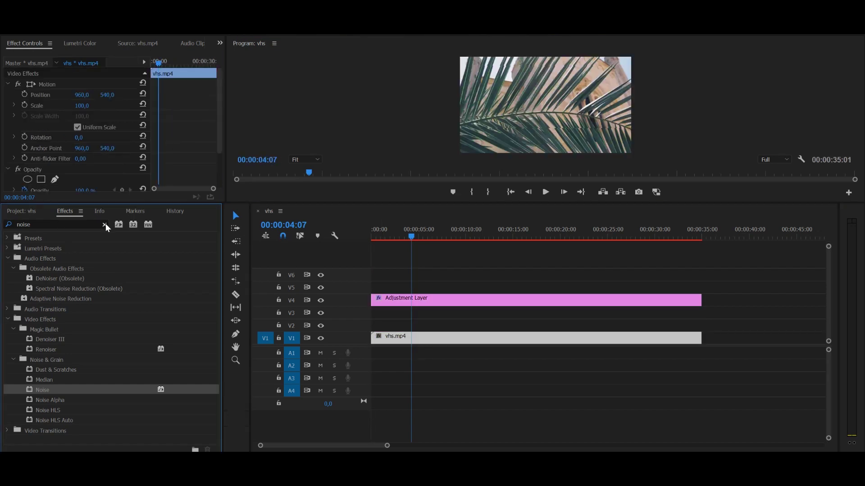
{"action": "left_click", "coordinate": [104, 224]}
{"action": "left_click", "coordinate": [70, 224]}
{"action": "type", "text": "rgb"}
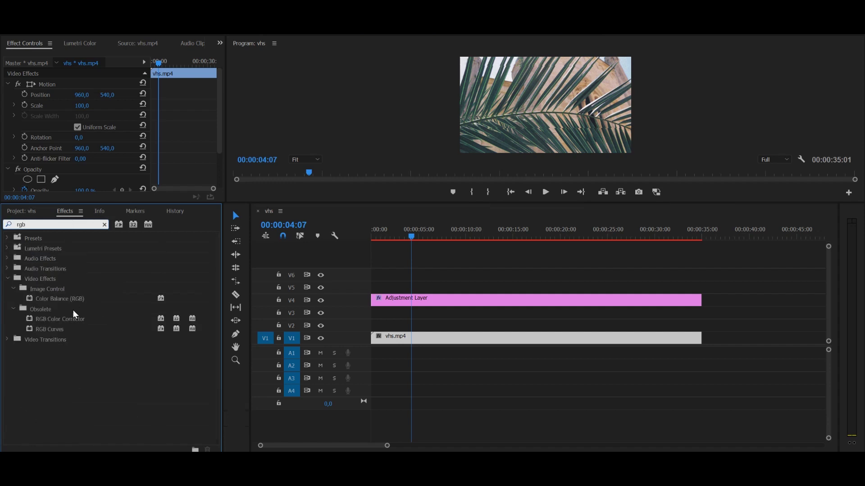
{"action": "mouse_move", "coordinate": [58, 299]}
{"action": "left_mouse_down"}
{"action": "mouse_move", "coordinate": [405, 339]}
{"action": "mouse_move", "coordinate": [402, 316]}
{"action": "left_mouse_up"}
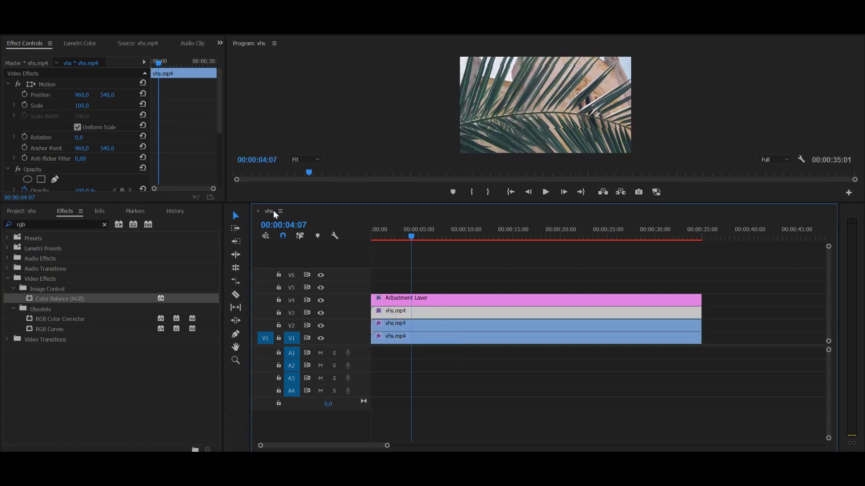
{"action": "left_click_drag", "start_coordinate": [280, 203], "coordinate": [285, 308]}
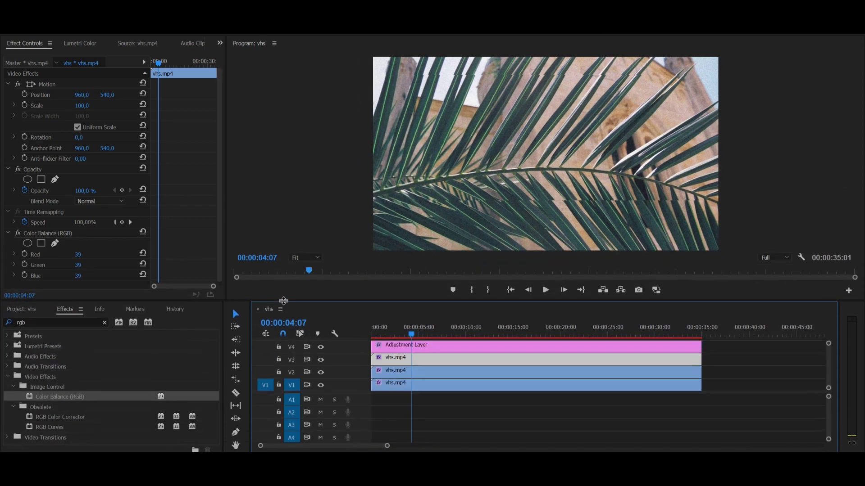
Step: Set the top clip's Color Balance to Red 100, Green 0, Blue 0
{"action": "left_click", "coordinate": [79, 254]}
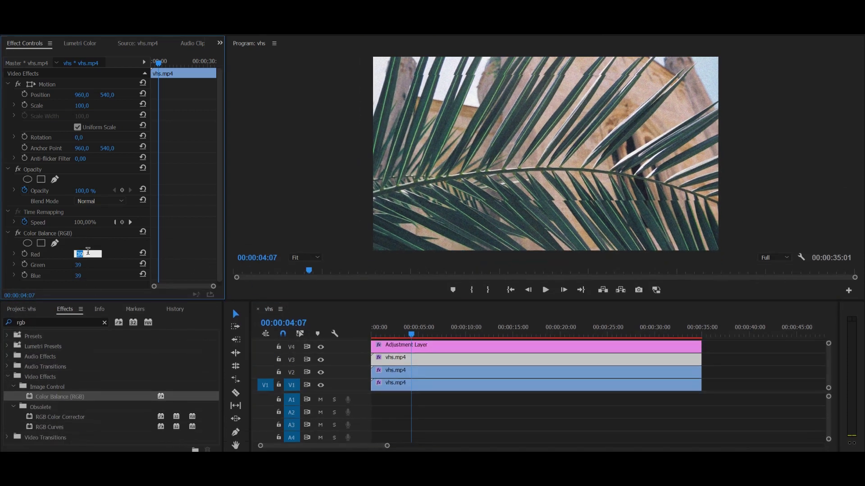
{"action": "type", "text": "100"}
{"action": "key", "text": "Tab"}
{"action": "type", "text": "0"}
{"action": "key", "text": "Tab"}
{"action": "type", "text": "0"}
{"action": "key", "text": "Return"}
Step: Set the V2 copy's Color Balance to Red 0, Green 100, Blue 0
{"action": "left_click", "coordinate": [427, 373]}
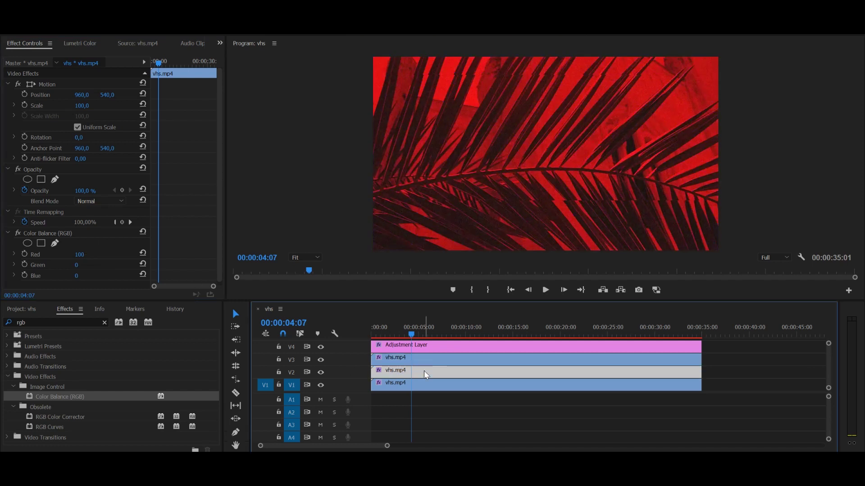
{"action": "left_click", "coordinate": [80, 254]}
{"action": "type", "text": "0"}
{"action": "key", "text": "Tab"}
{"action": "type", "text": "100"}
{"action": "key", "text": "Tab"}
{"action": "type", "text": "0"}
{"action": "key", "text": "Return"}
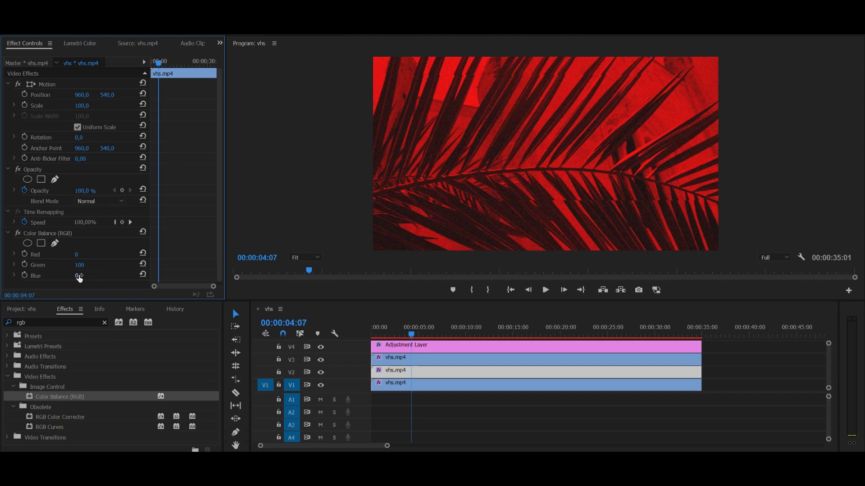
Step: Set the V1 clip's Color Balance to Red 0, Green 0, Blue 100
{"action": "left_click", "coordinate": [402, 386]}
{"action": "left_click", "coordinate": [79, 255]}
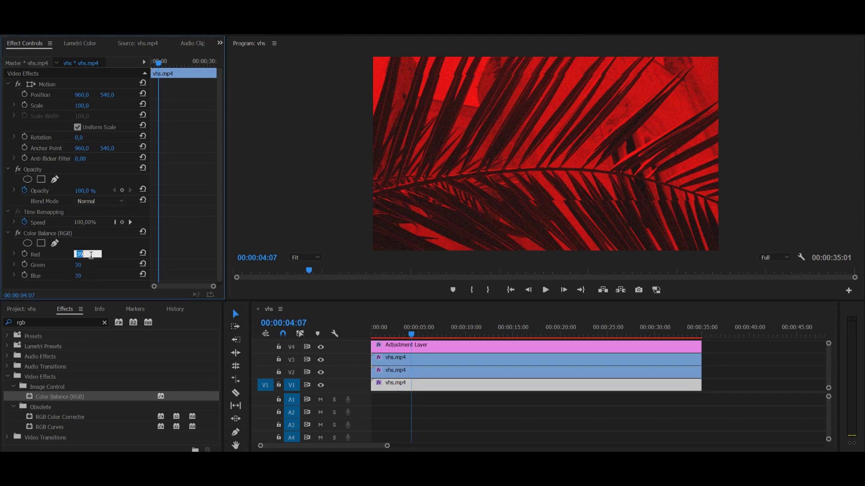
{"action": "key", "text": "Tab"}
{"action": "type", "text": "0"}
{"action": "key", "text": "Tab"}
{"action": "type", "text": "100"}
{"action": "key", "text": "Return"}
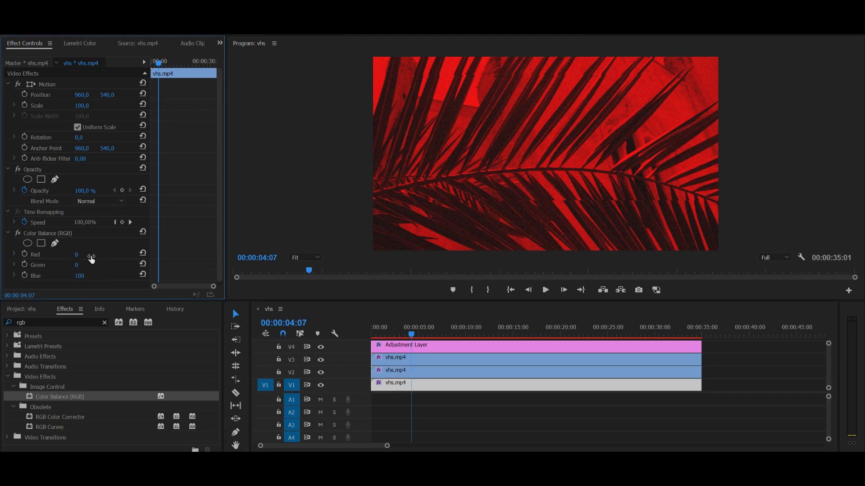
{"action": "left_click", "coordinate": [385, 361]}
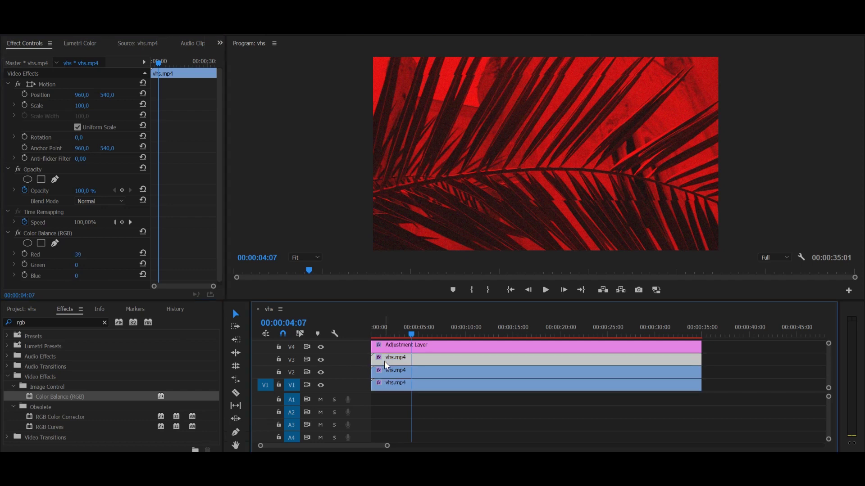
Step: Set the blend mode of the V3 and V2 clips to Screen
{"action": "left_click", "coordinate": [115, 203]}
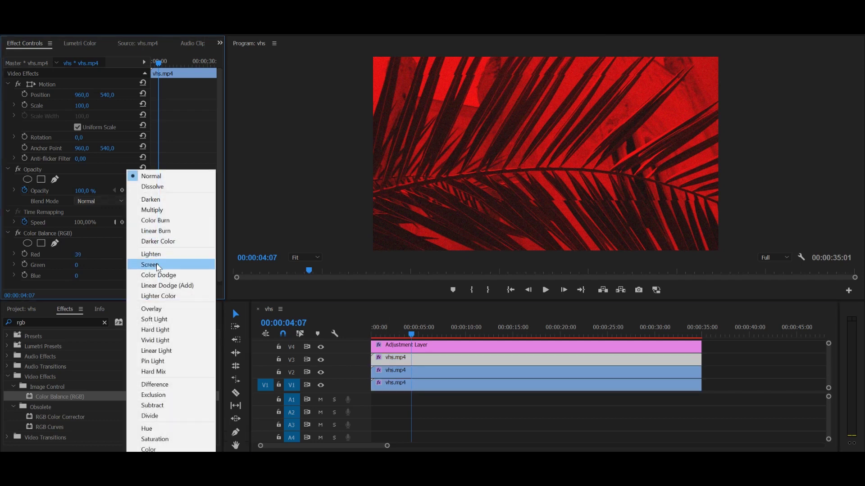
{"action": "left_click", "coordinate": [170, 261]}
{"action": "left_click", "coordinate": [415, 372]}
{"action": "left_click", "coordinate": [111, 202]}
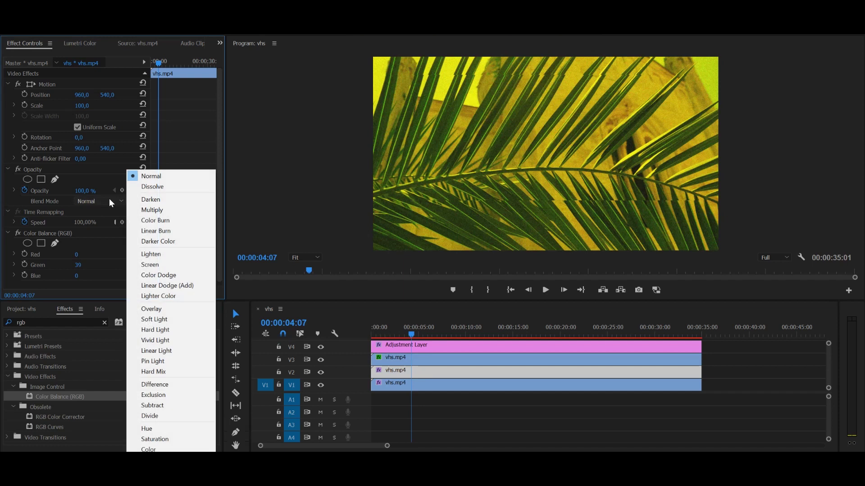
{"action": "left_click", "coordinate": [150, 264]}
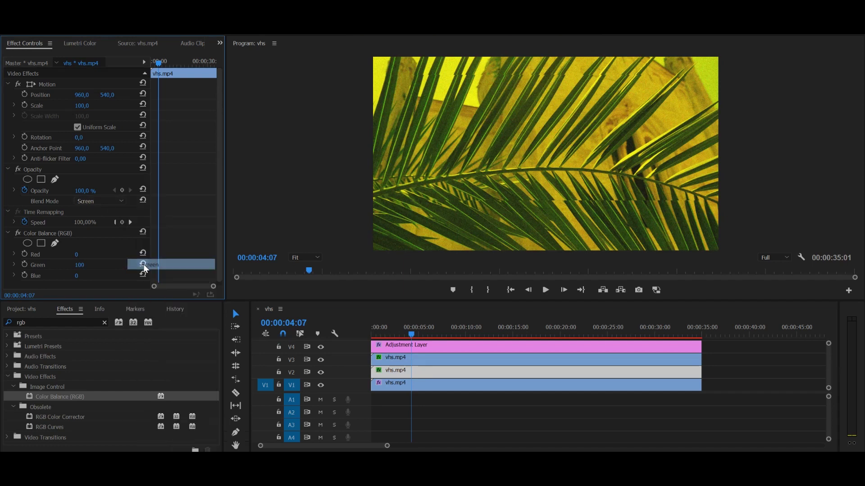
Step: Scale the V3 clip to 102 and the V2 clip to 101
{"action": "left_click", "coordinate": [391, 360]}
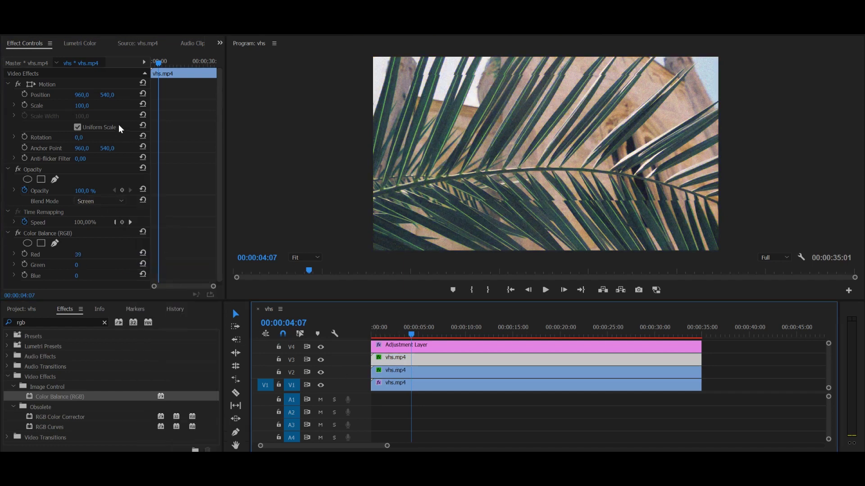
{"action": "left_click", "coordinate": [83, 106]}
{"action": "type", "text": "102"}
{"action": "key", "text": "Return"}
{"action": "left_click", "coordinate": [439, 376]}
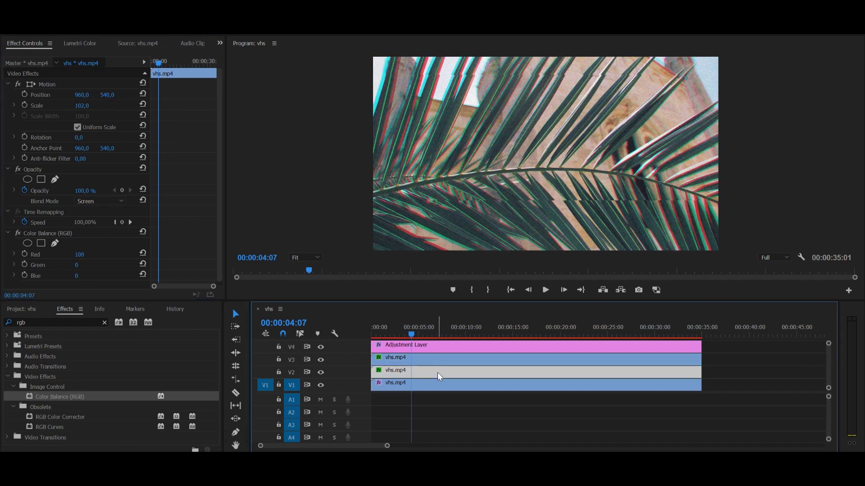
{"action": "left_click", "coordinate": [84, 105]}
{"action": "type", "text": "101"}
{"action": "key", "text": "Return"}
{"action": "left_click", "coordinate": [484, 363]}
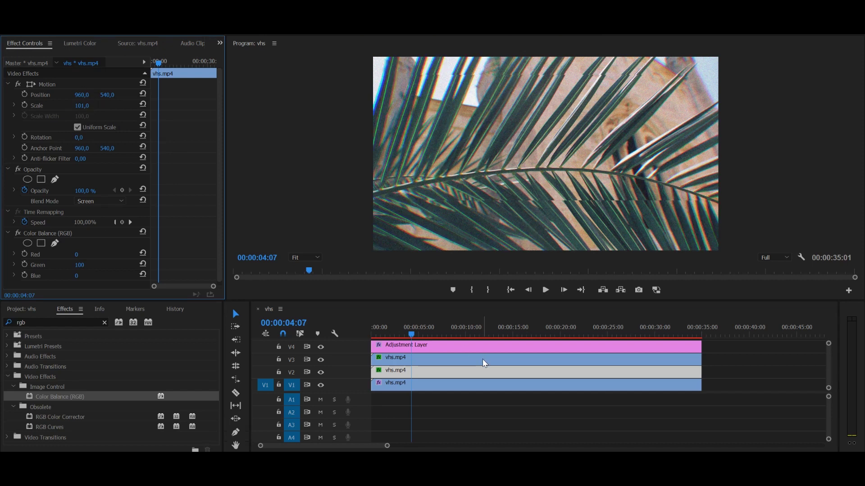
{"action": "left_click", "coordinate": [484, 363]}
{"action": "left_click", "coordinate": [483, 374]}
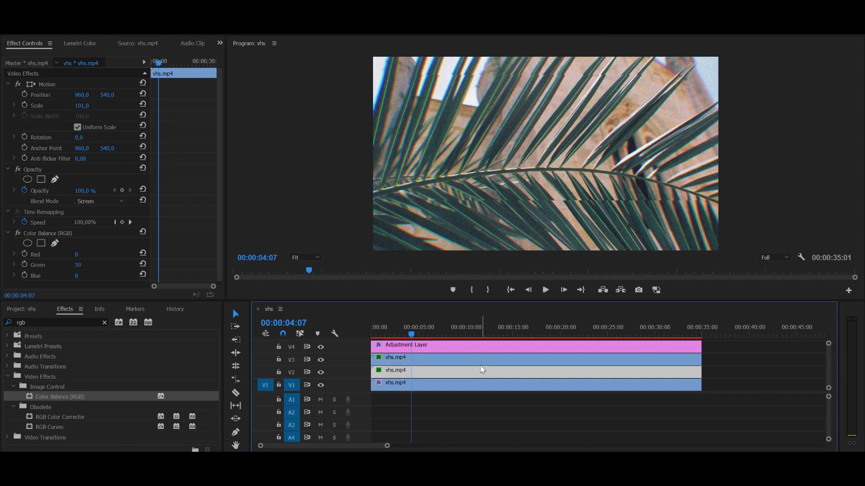
{"action": "left_click", "coordinate": [480, 360]}
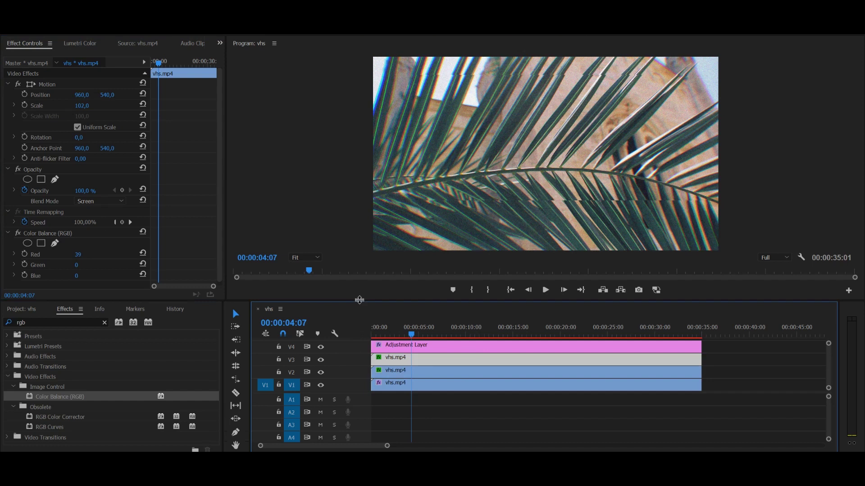
{"action": "left_click_drag", "start_coordinate": [359, 300], "coordinate": [363, 259]}
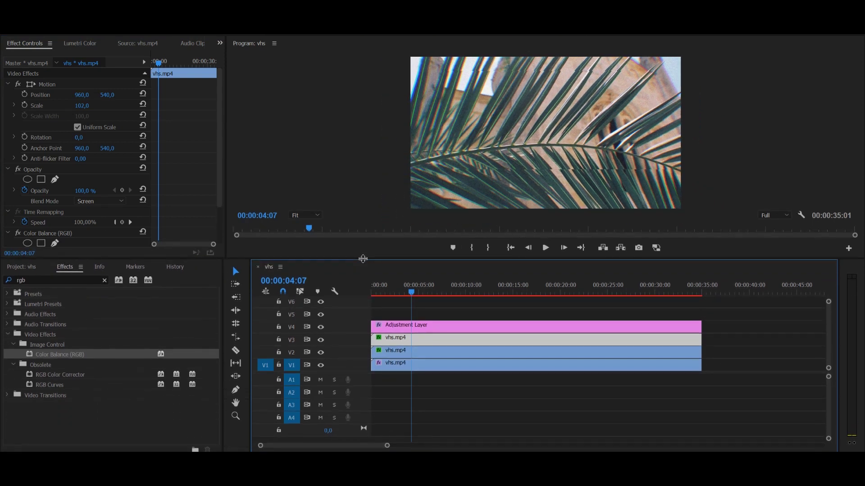
Step: Place VHS Bad Tracking Overlay.mov on track V5
{"action": "left_click", "coordinate": [32, 268]}
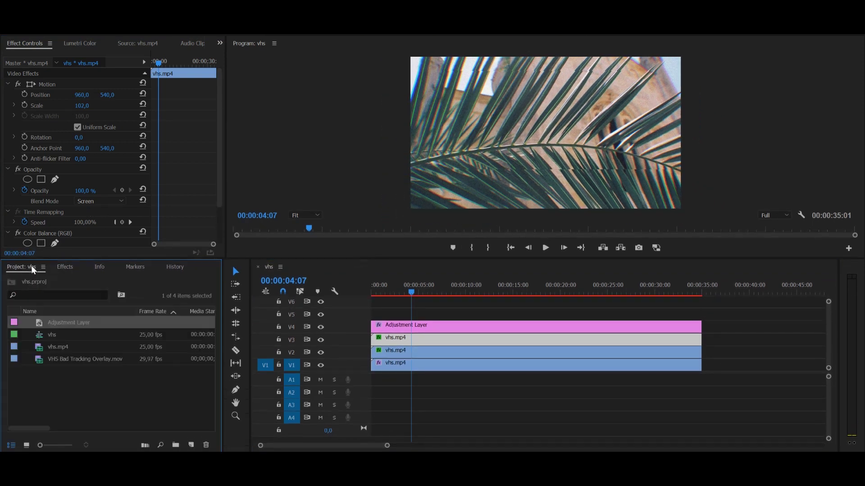
{"action": "left_click", "coordinate": [40, 363]}
{"action": "double_click", "coordinate": [40, 364]}
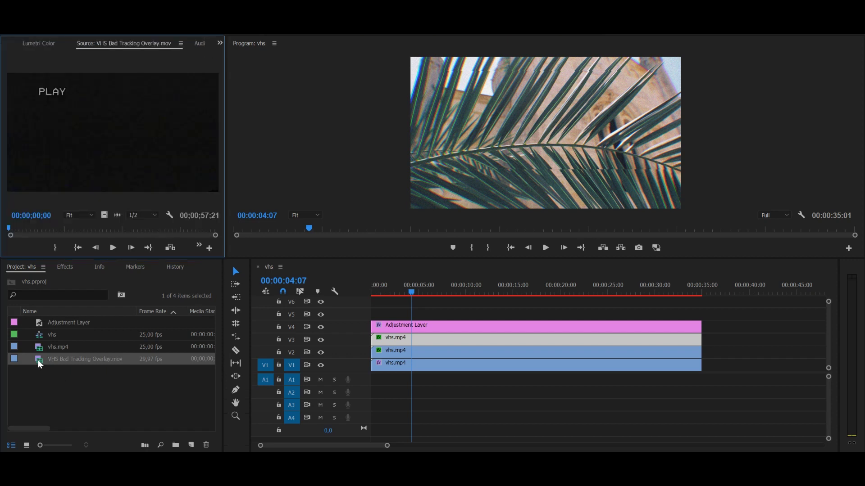
{"action": "mouse_move", "coordinate": [45, 365]}
{"action": "left_mouse_down"}
{"action": "mouse_move", "coordinate": [385, 312]}
{"action": "mouse_move", "coordinate": [367, 313]}
{"action": "left_mouse_up"}
Step: Cut the overlay at the sequence end and delete the excess tail
{"action": "key", "text": "c"}
{"action": "left_click", "coordinate": [701, 314]}
{"action": "key", "text": "v"}
{"action": "left_click", "coordinate": [730, 314]}
{"action": "key", "text": "Delete"}
{"action": "left_click", "coordinate": [656, 315]}
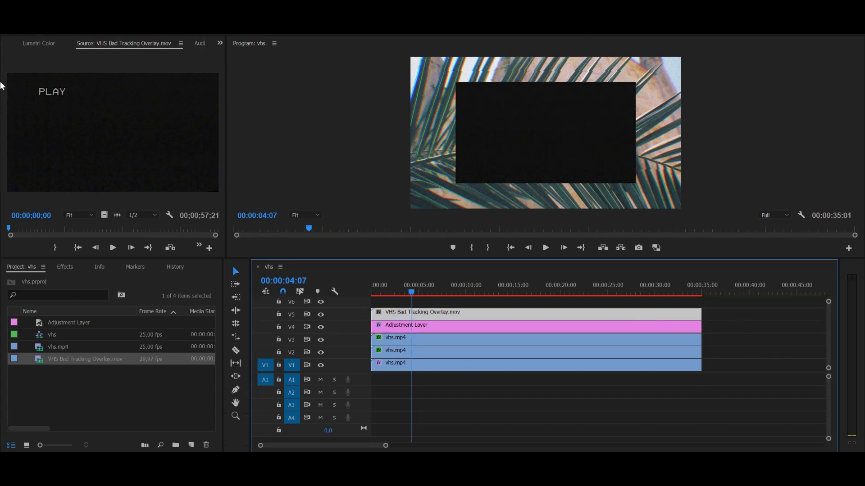
{"action": "left_click", "coordinate": [33, 45]}
{"action": "left_click", "coordinate": [9, 45]}
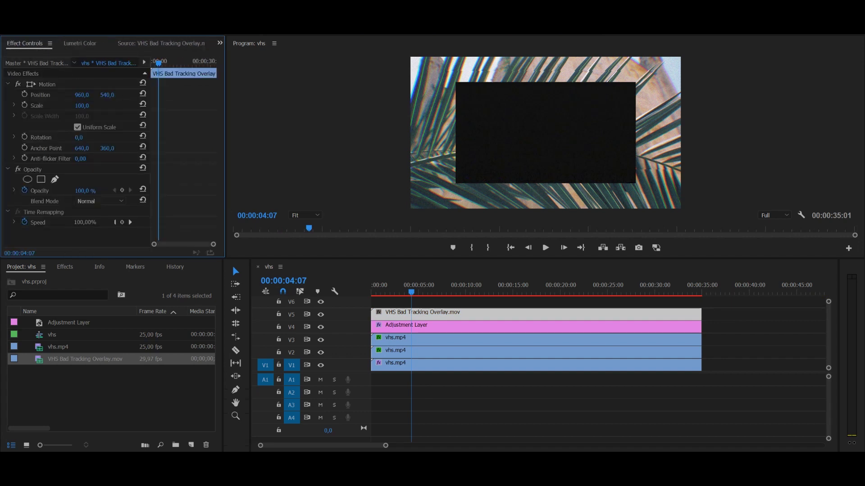
Step: Set the tracking overlay to scale 152 and 40% opacity
{"action": "left_click_drag", "start_coordinate": [82, 106], "coordinate": [105, 106]}
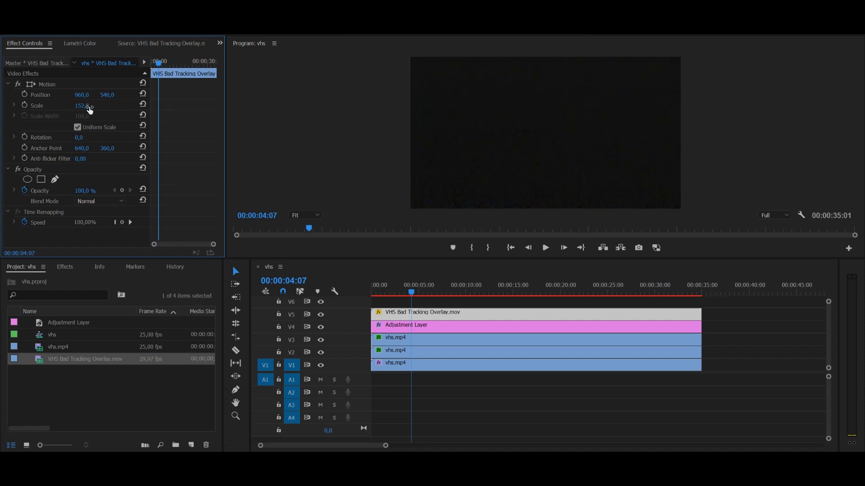
{"action": "left_click", "coordinate": [85, 191]}
{"action": "type", "text": "40"}
{"action": "key", "text": "Return"}
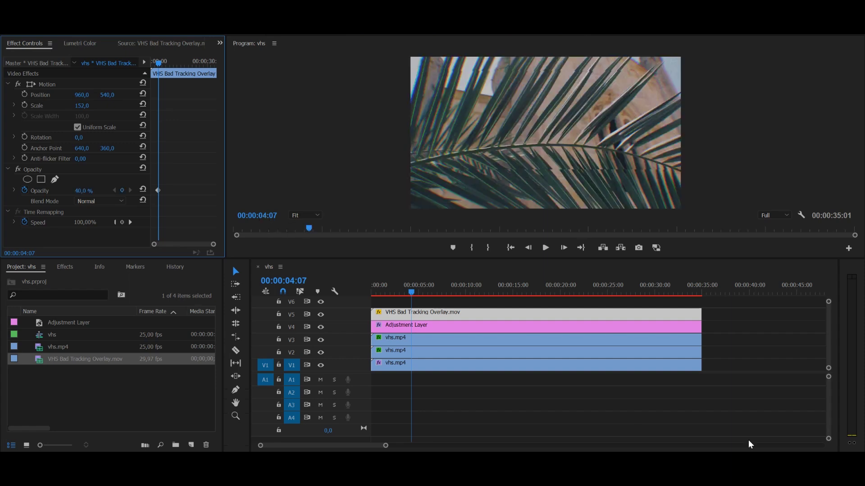
Step: Preview the look, then add another adjustment layer spanning track V6
{"action": "left_click", "coordinate": [546, 248]}
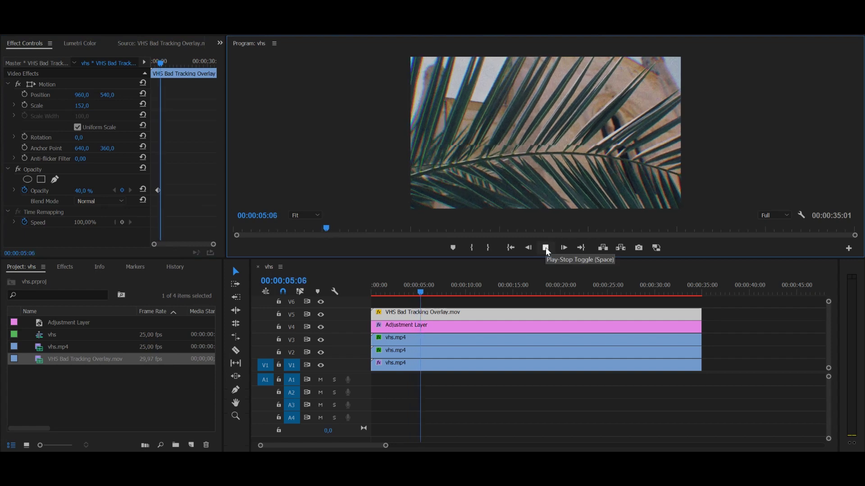
{"action": "left_click", "coordinate": [545, 248]}
{"action": "left_click_drag", "start_coordinate": [424, 293], "coordinate": [475, 309]}
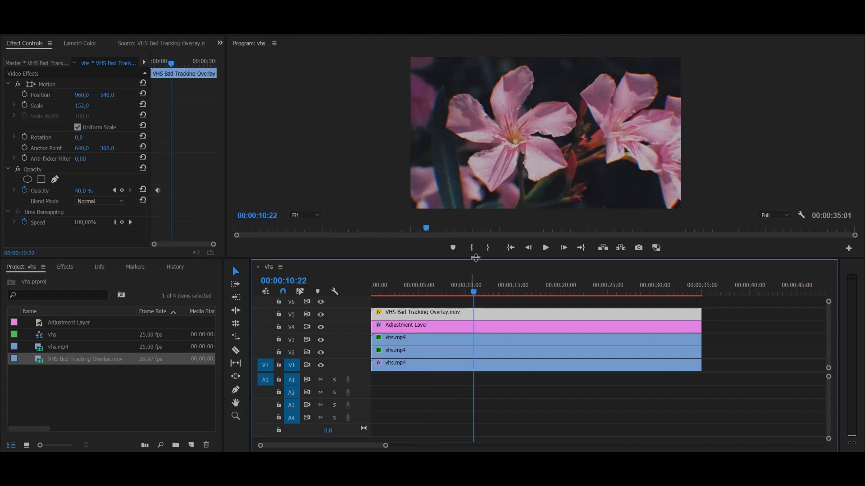
{"action": "left_click_drag", "start_coordinate": [477, 262], "coordinate": [478, 216]}
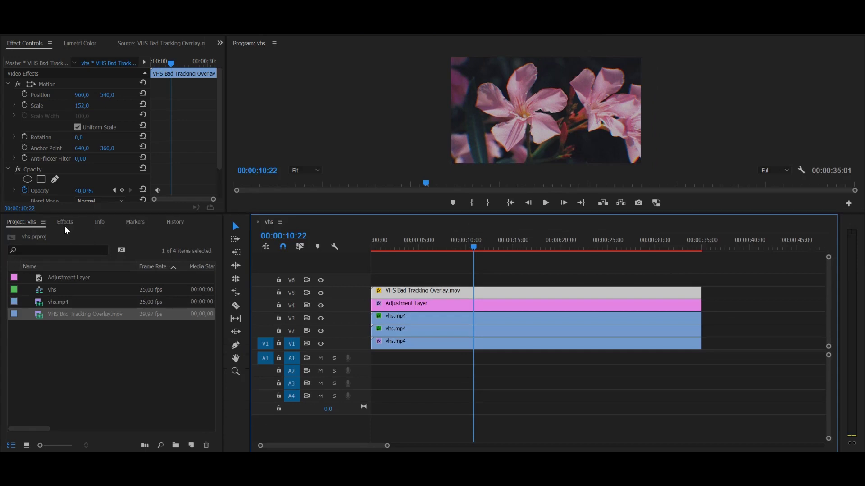
{"action": "left_click_drag", "start_coordinate": [43, 278], "coordinate": [701, 281]}
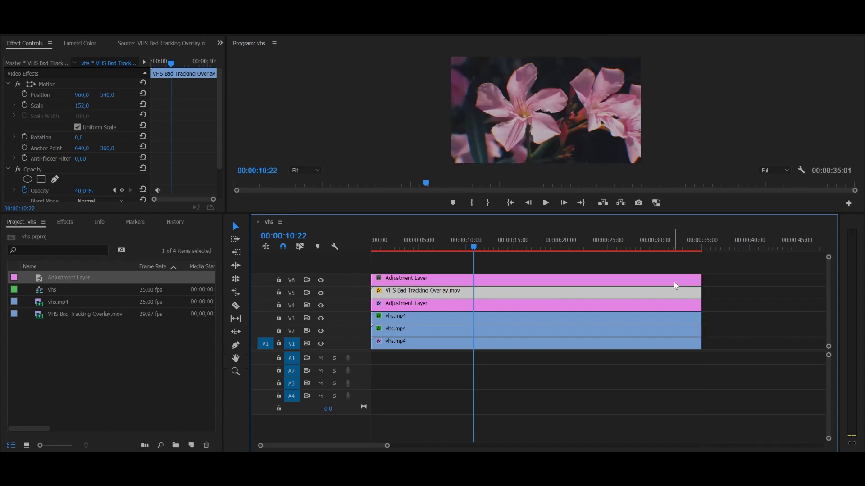
Step: Apply the Crop effect to the V6 adjustment layer
{"action": "left_click", "coordinate": [676, 285]}
{"action": "left_click", "coordinate": [64, 223]}
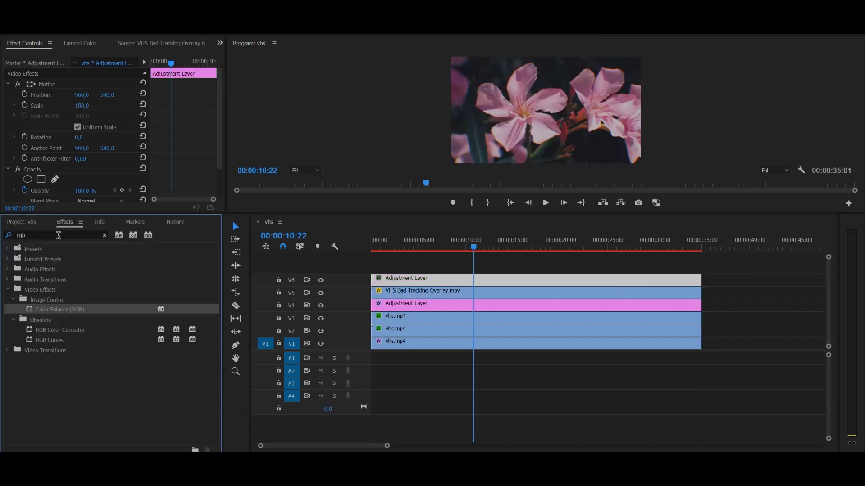
{"action": "left_click", "coordinate": [59, 235]}
{"action": "type", "text": "crop"}
{"action": "left_click_drag", "start_coordinate": [28, 310], "coordinate": [466, 285]}
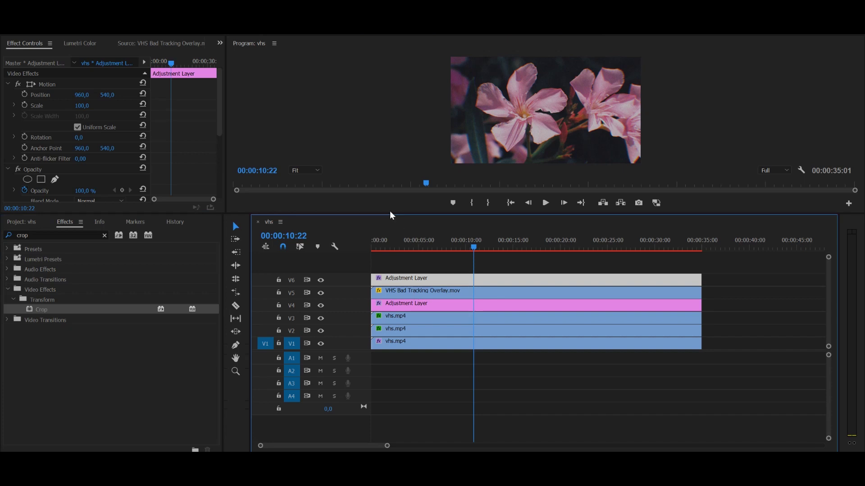
{"action": "left_click_drag", "start_coordinate": [389, 214], "coordinate": [389, 321]}
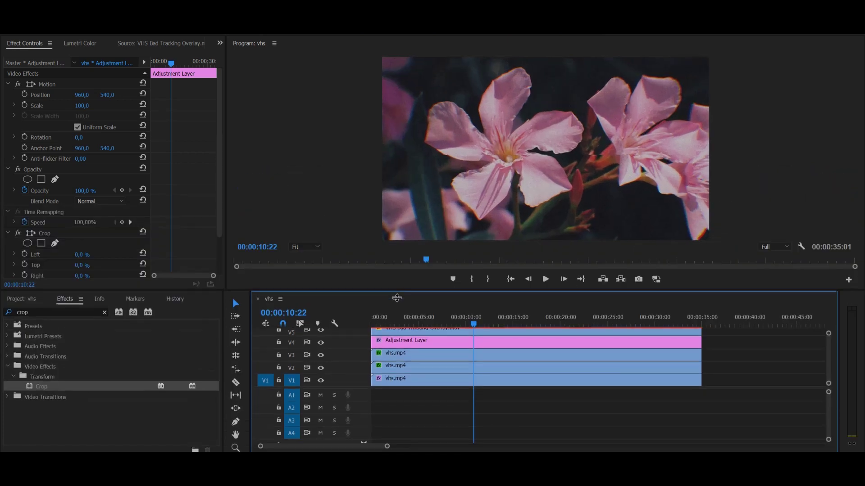
Step: Set Crop Left and Right to 13% each and check the framing
{"action": "left_click", "coordinate": [82, 255]}
{"action": "type", "text": "13"}
{"action": "key", "text": "Tab"}
{"action": "type", "text": "13"}
{"action": "key", "text": "Return"}
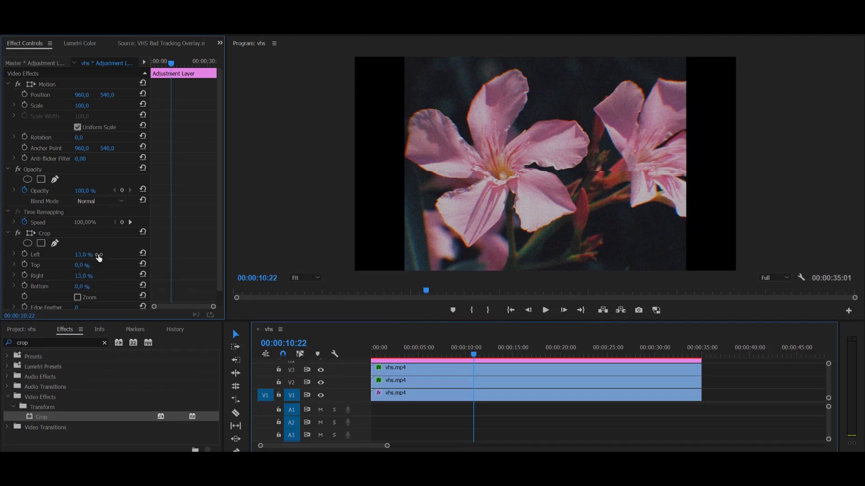
{"action": "mouse_move", "coordinate": [473, 354]}
{"action": "left_mouse_down"}
{"action": "mouse_move", "coordinate": [506, 355]}
{"action": "mouse_move", "coordinate": [537, 379]}
{"action": "mouse_move", "coordinate": [566, 384]}
{"action": "left_mouse_up"}
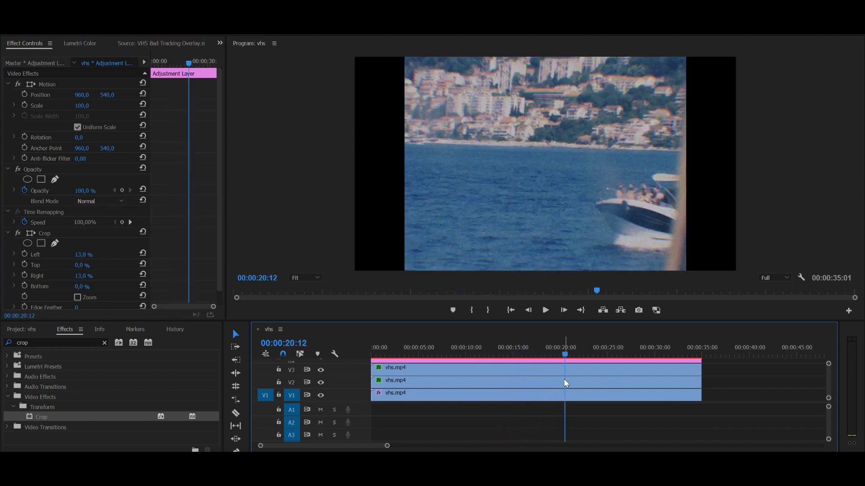
Step: Render the whole sequence with Sequence > Render In to Out
{"action": "left_click", "coordinate": [63, 32]}
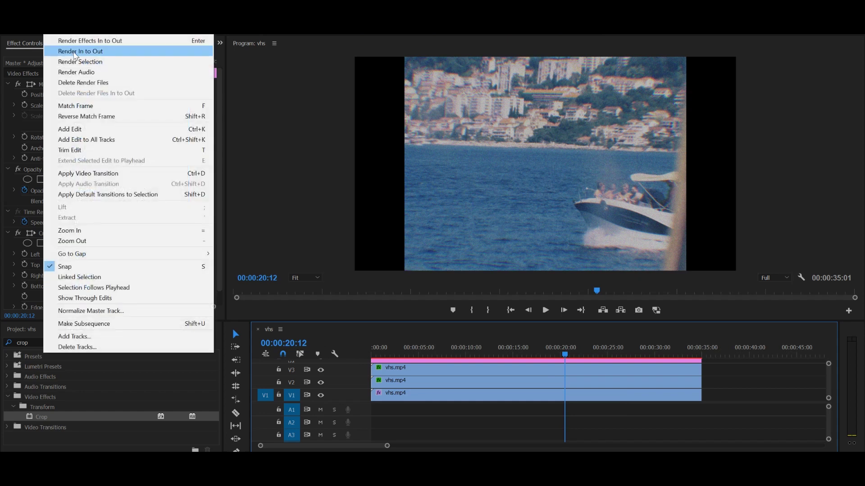
{"action": "left_click", "coordinate": [74, 52]}
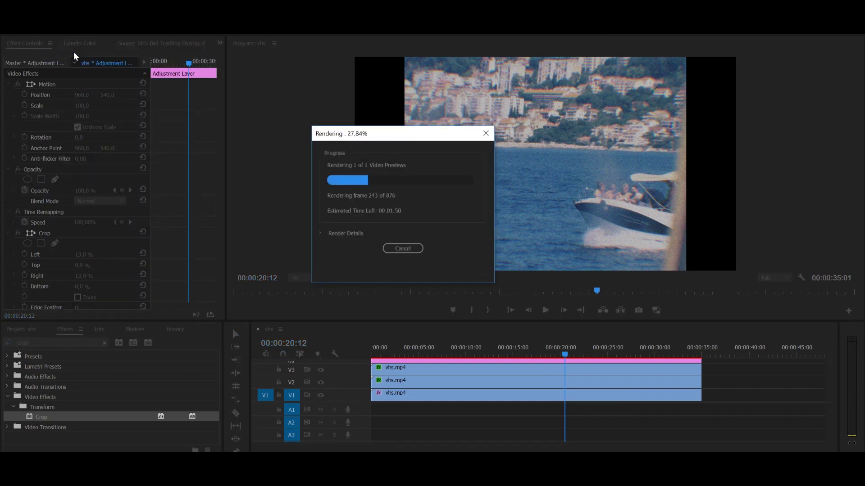